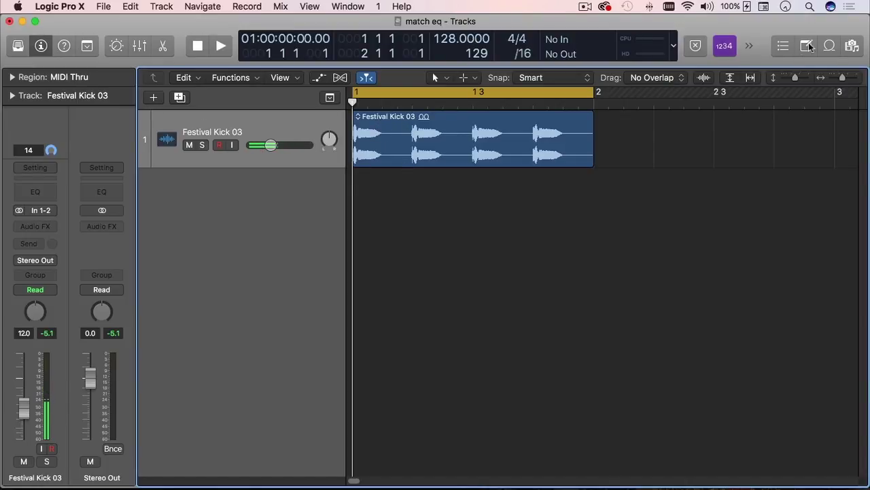
Browse the kick loops, audition Festival Kick 03, rewind to the start, and open its Audio FX slot.
click(830, 45)
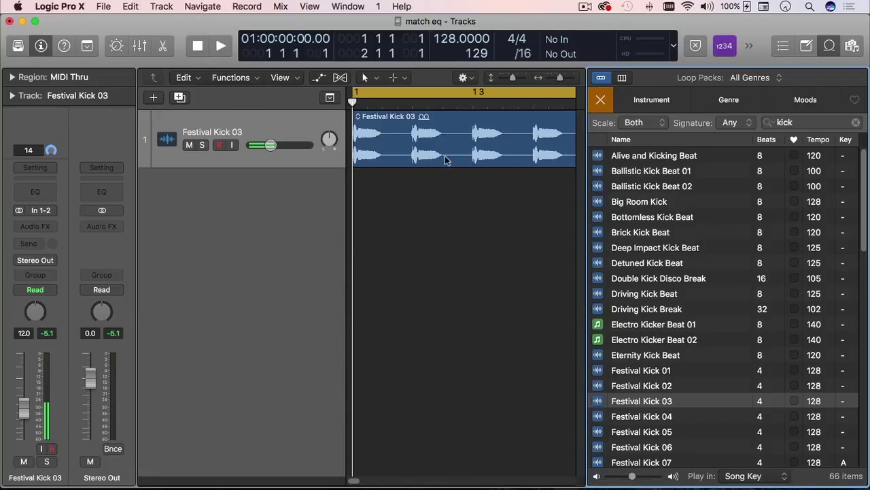
click(820, 47)
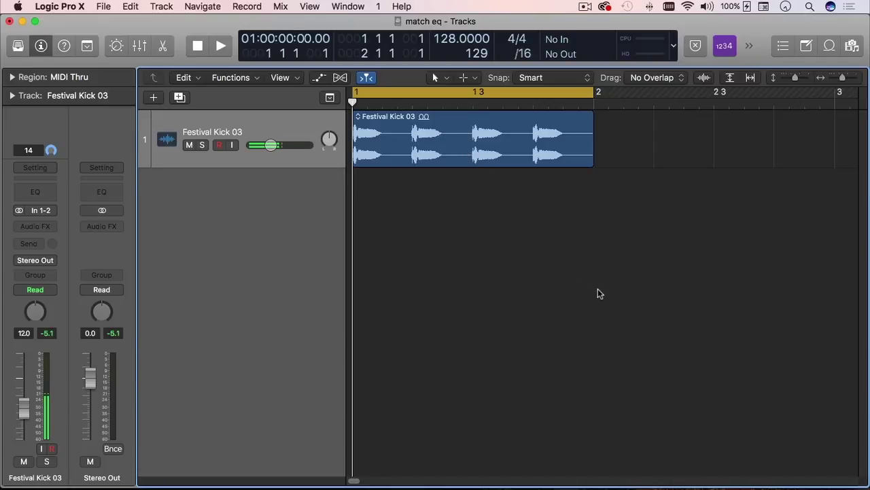
key(space)
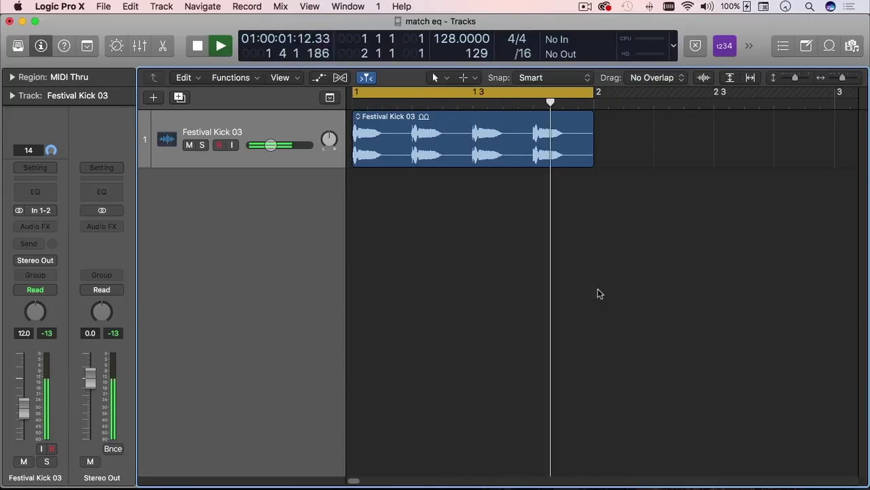
key(space)
key(Return)
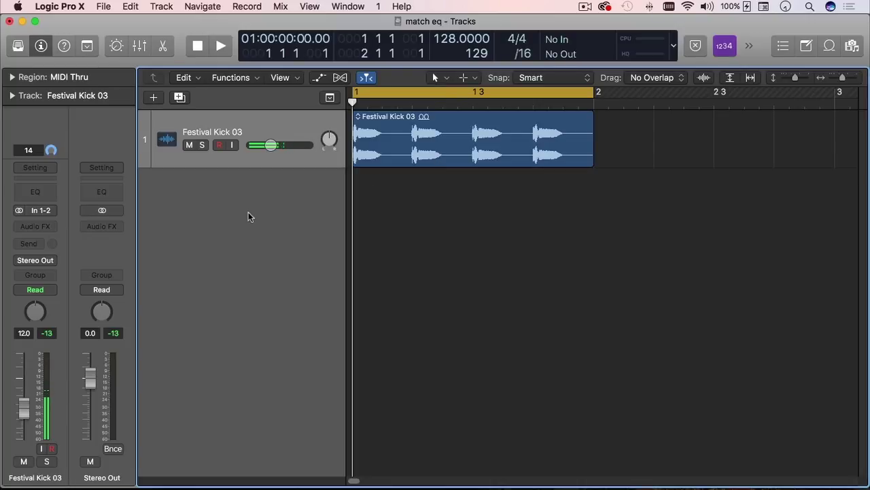
click(51, 225)
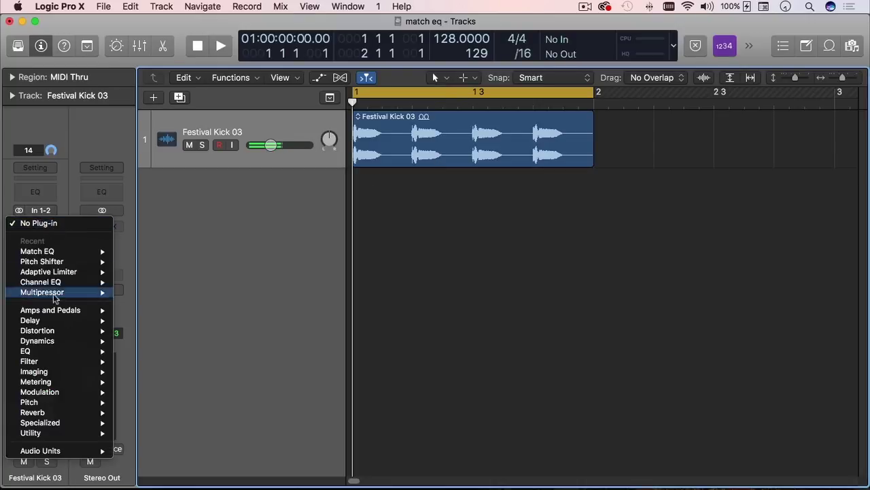
Insert a stereo Match EQ (EQ > Match EQ > Stereo) on Festival Kick 03 and move its window.
mouse_move(59, 404)
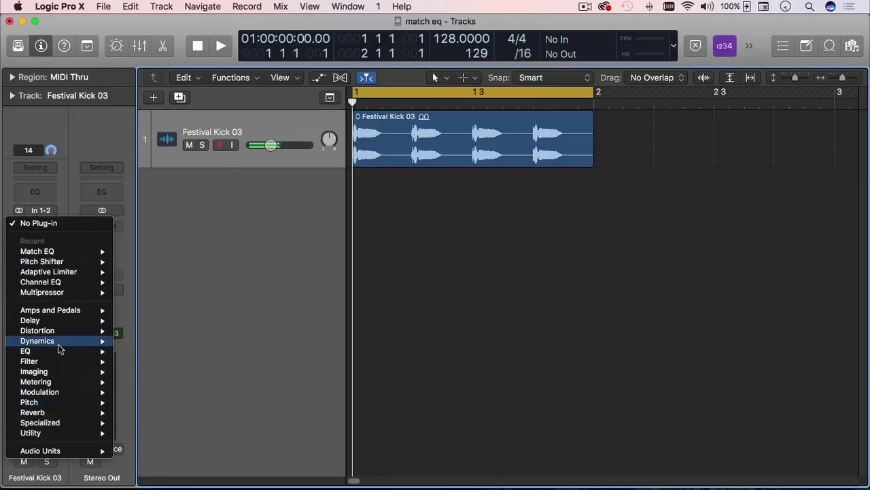
mouse_move(61, 352)
mouse_move(164, 371)
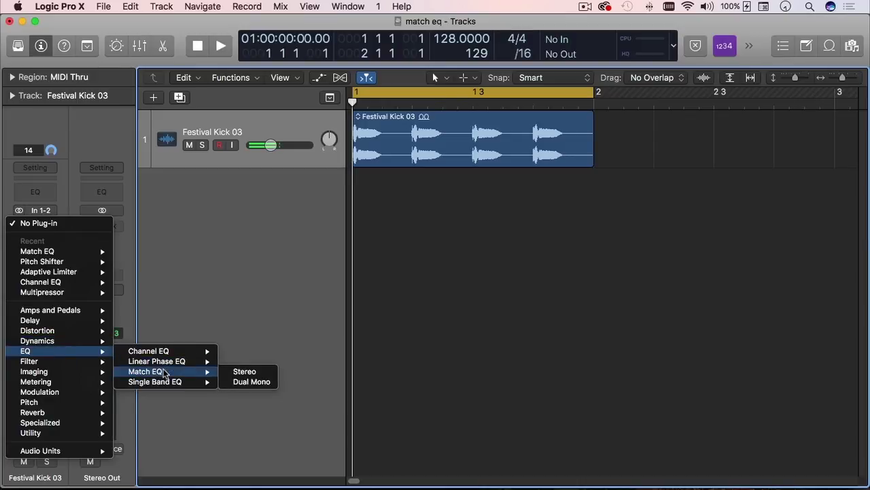
click(234, 371)
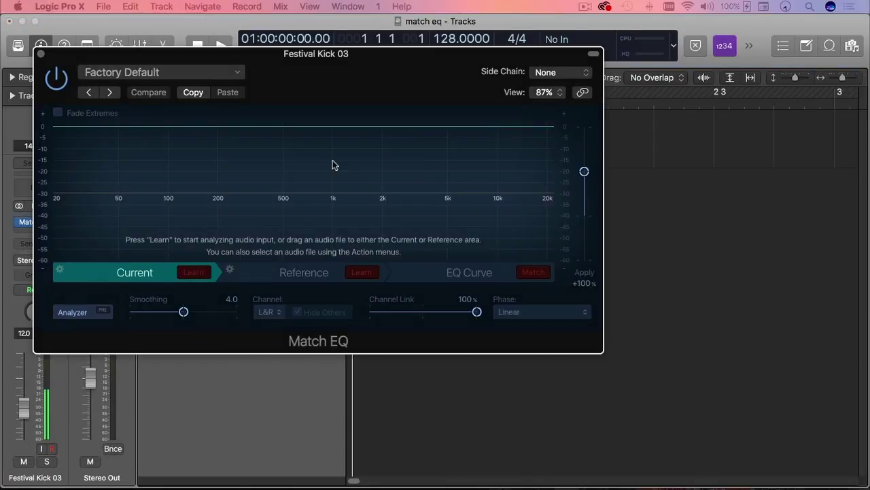
drag(305, 66, 446, 187)
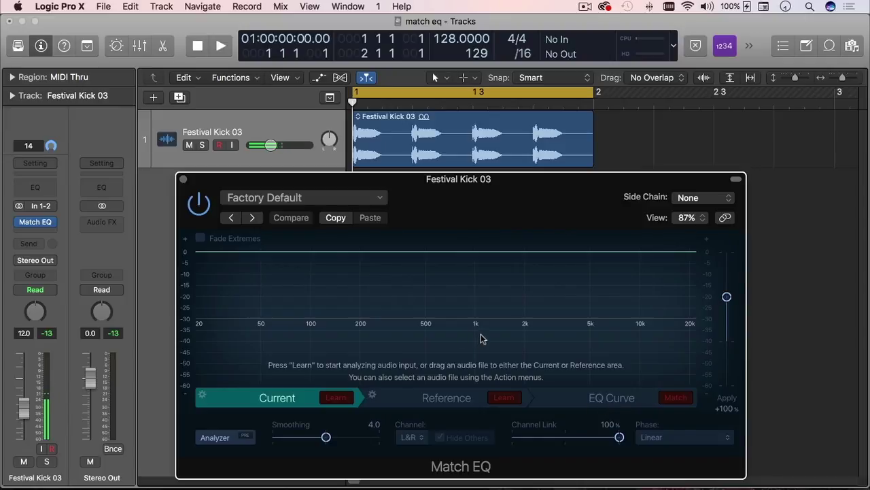
Load the Festival Kick 03 loop from the Loop Browser into Match EQ as the Current spectrum.
drag(442, 181, 288, 178)
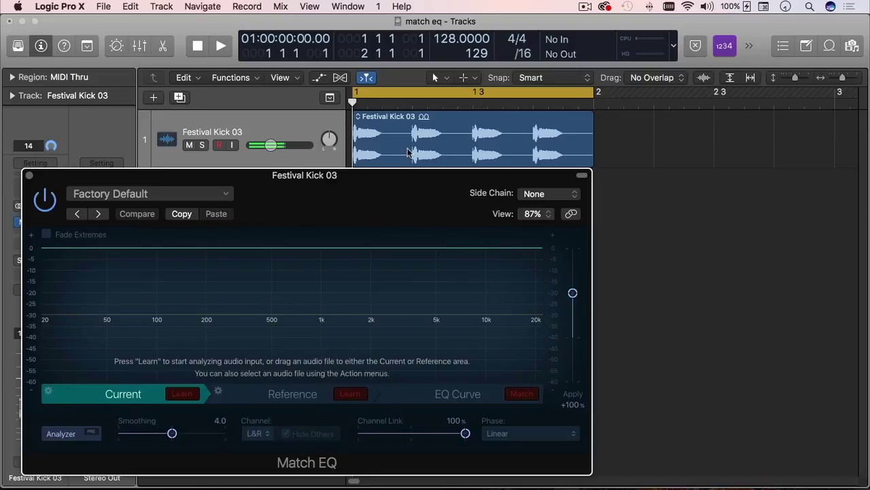
click(829, 46)
drag(714, 400, 295, 308)
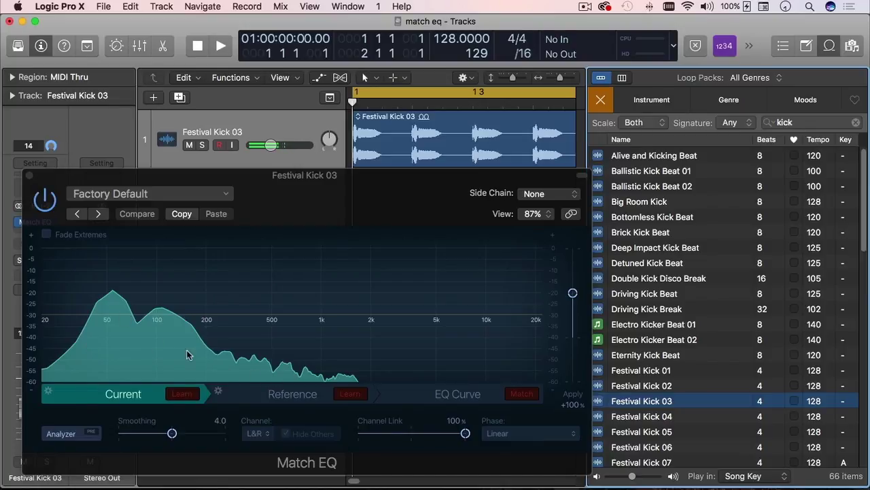
Switch Match EQ to Reference and browse All Files with previewing turned on.
click(311, 388)
click(855, 47)
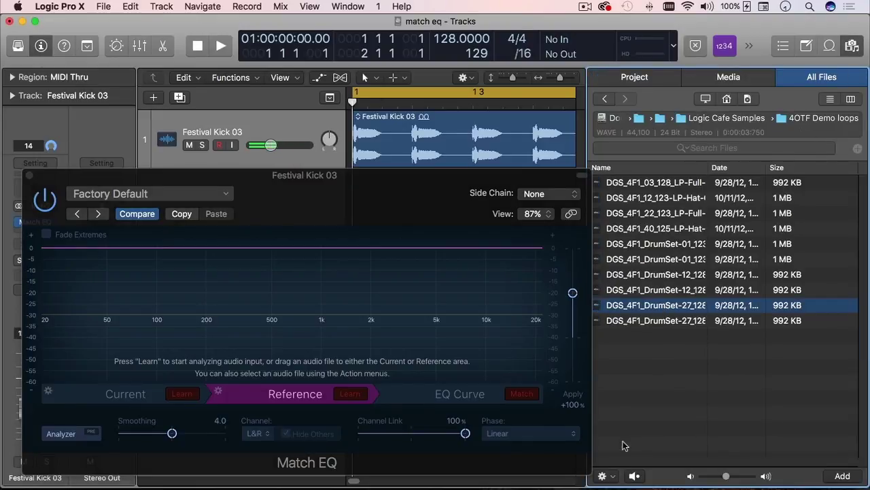
click(635, 476)
Load a DrumSet-27 file as Reference, compare it against Current several times, then show the EQ Curve page.
drag(692, 307, 247, 321)
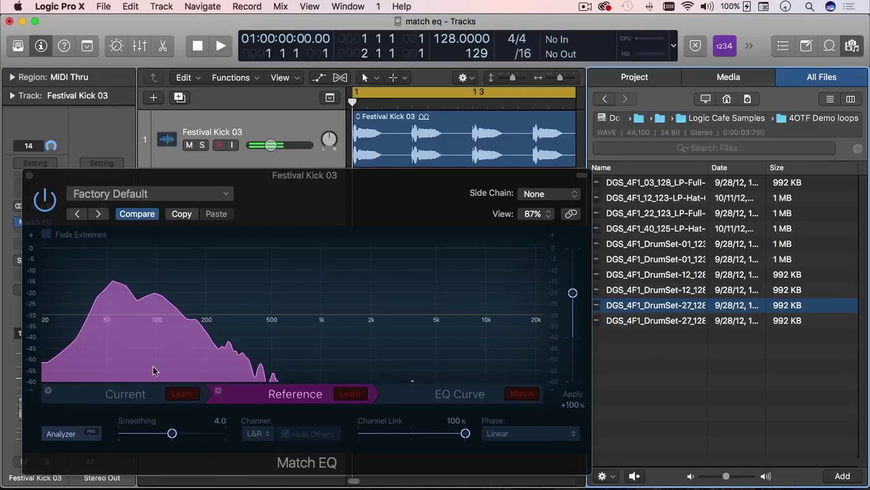
click(138, 399)
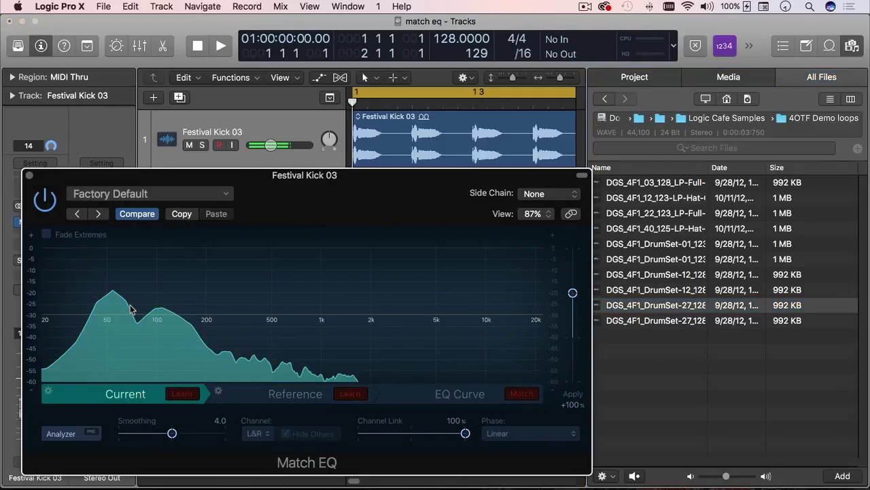
click(241, 394)
click(143, 396)
click(253, 396)
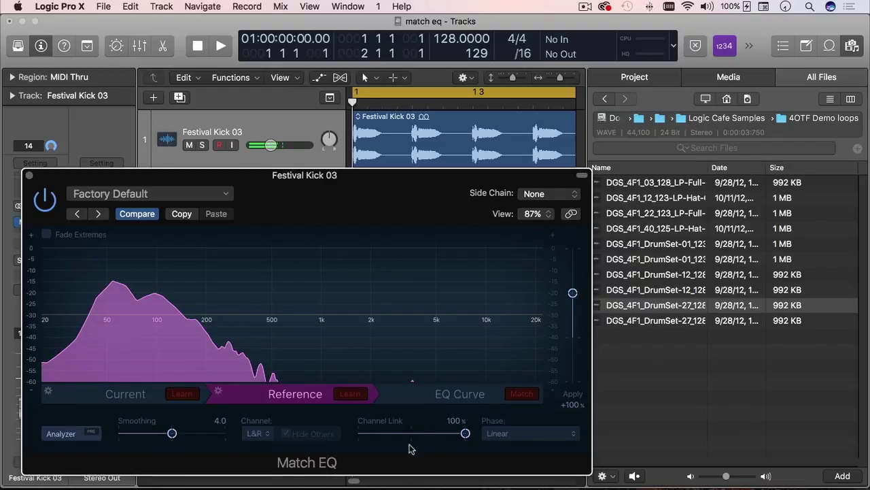
click(153, 397)
click(277, 397)
click(462, 394)
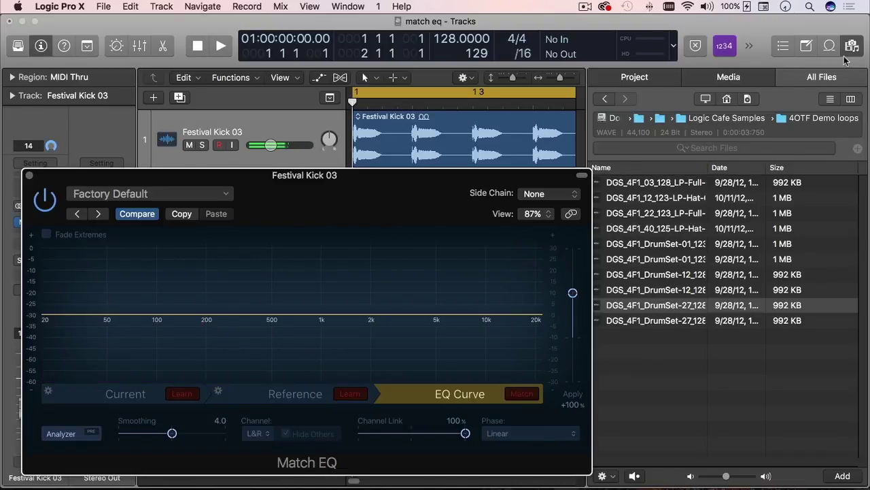
click(848, 57)
Close the file browser and apply Match, boosting lows and cutting highs above 10k.
click(849, 50)
click(472, 395)
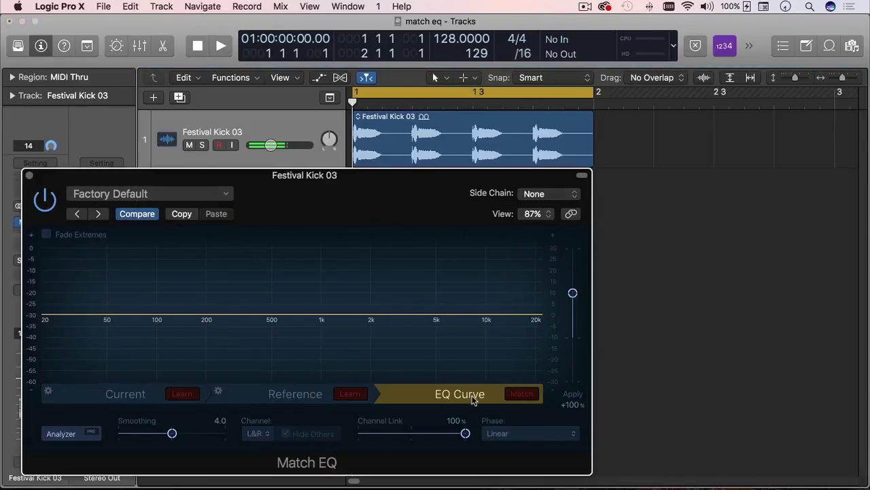
click(522, 393)
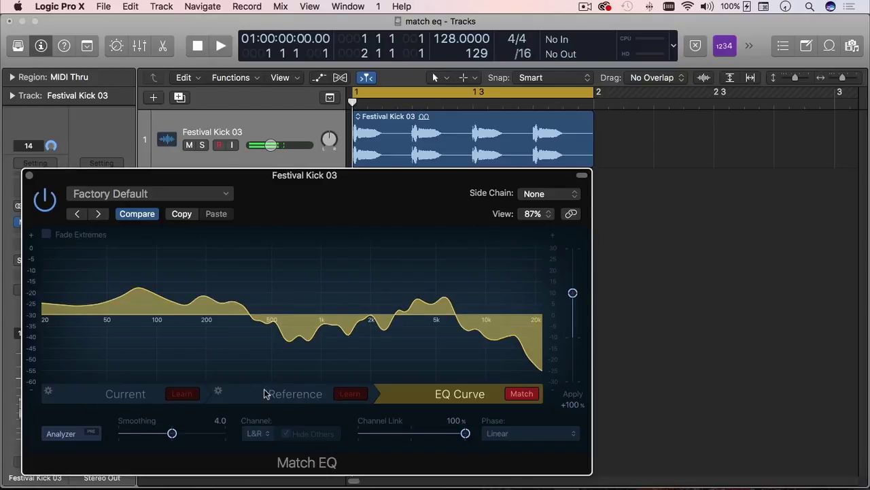
drag(317, 186, 480, 190)
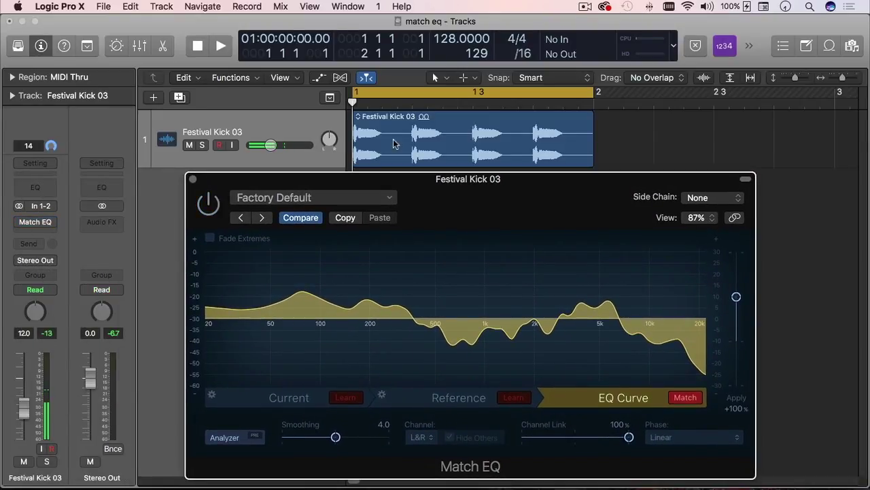
Play the kick, switch Match EQ on during playback, then rewind and play it again.
key(space)
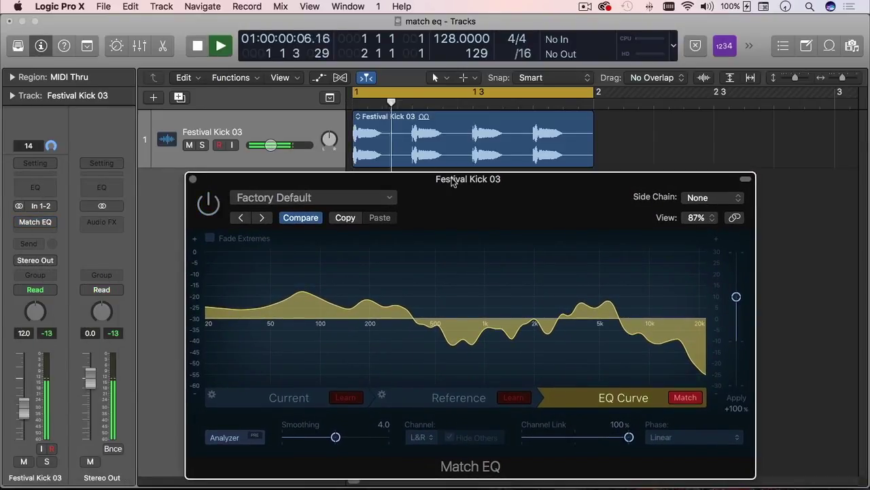
click(208, 204)
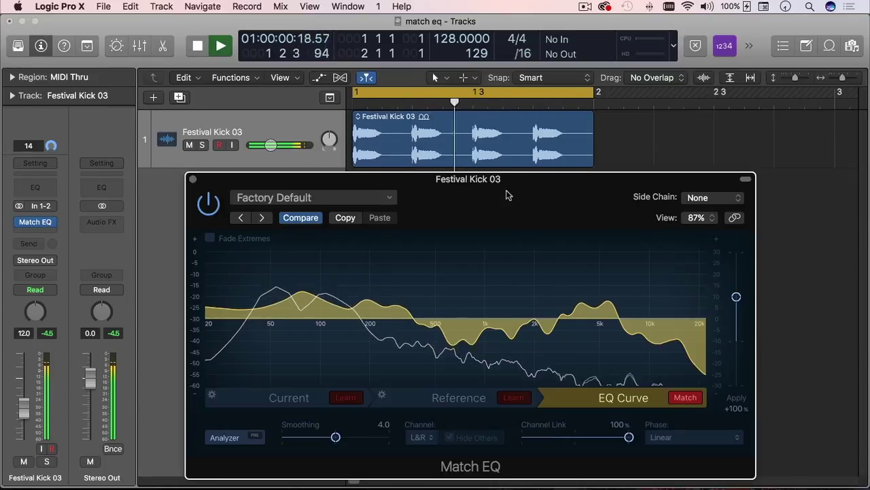
key(space)
key(Return)
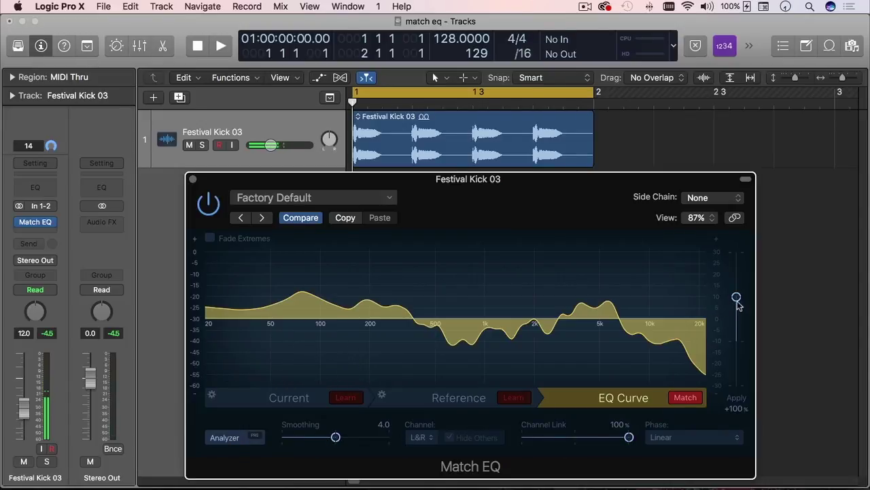
key(space)
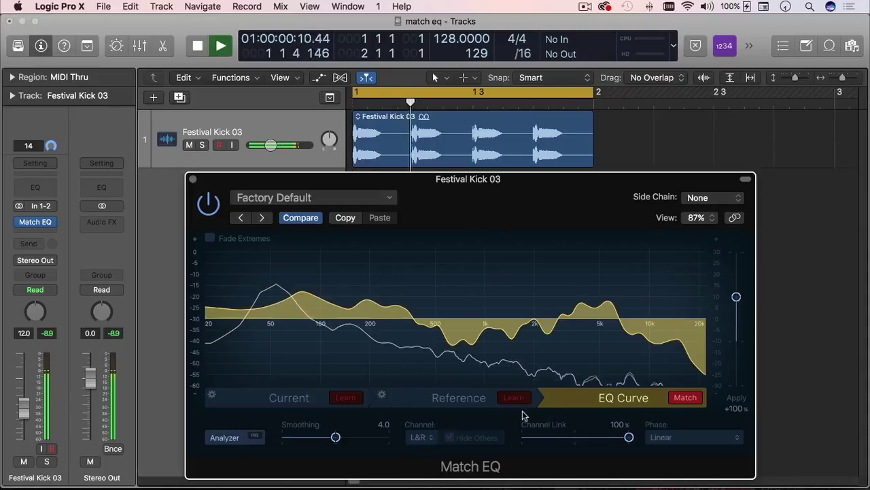
Set Match EQ smoothing to 4.0 after trying 18.0, leaving Channel Link at 100%.
drag(334, 439, 388, 438)
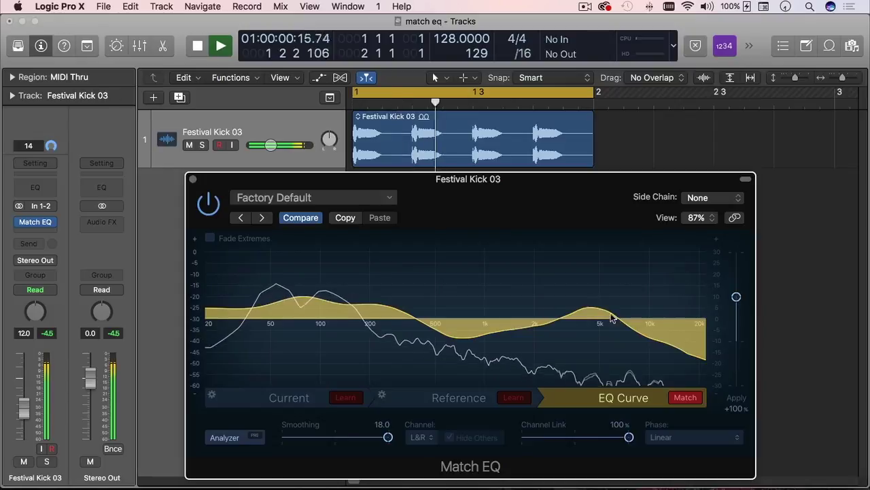
drag(388, 437, 331, 438)
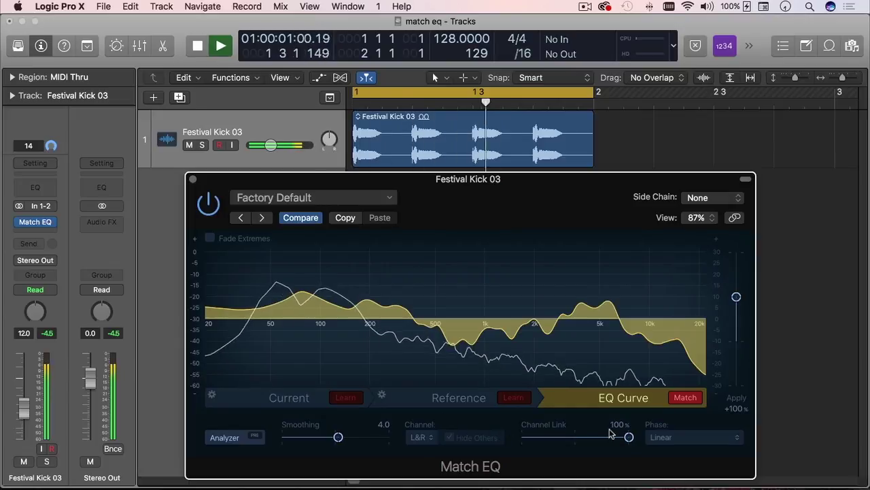
mouse_move(629, 437)
mouse_down()
mouse_move(598, 439)
mouse_move(629, 437)
mouse_up()
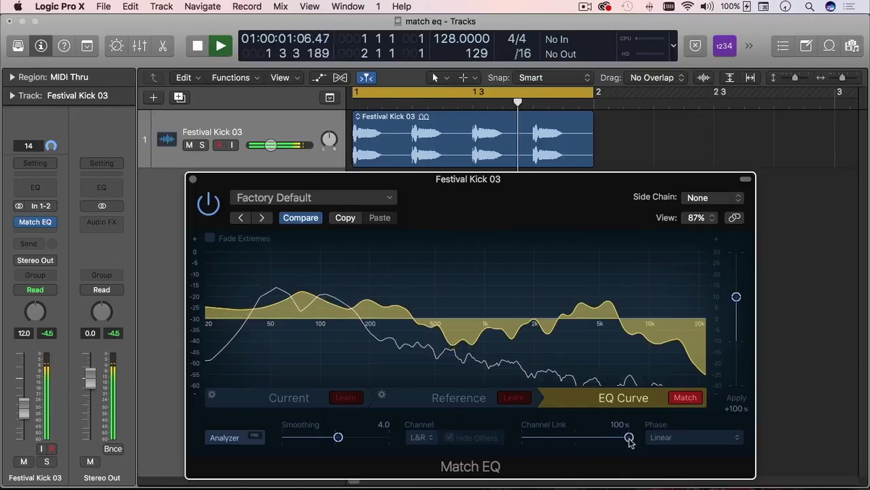
mouse_move(629, 437)
mouse_down()
mouse_move(529, 438)
mouse_move(625, 438)
mouse_up()
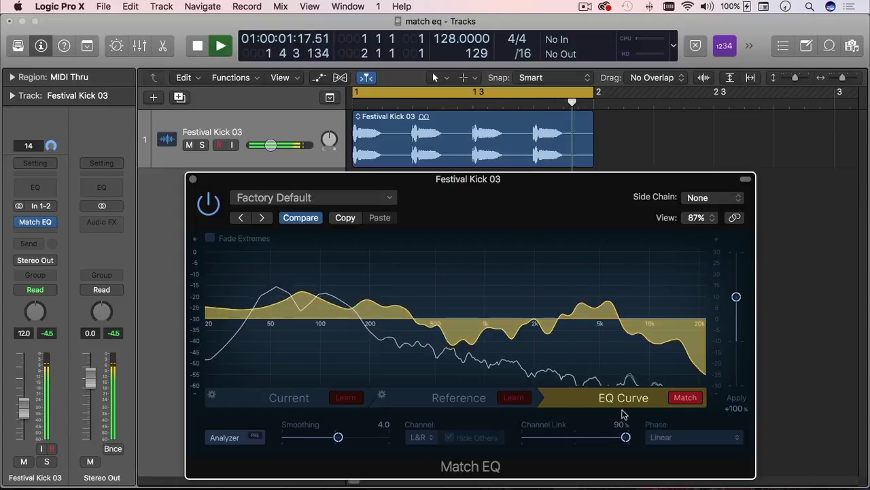
drag(626, 438, 629, 437)
Flip between the Current and Reference spectrum views in Match EQ, ending on Current.
click(317, 397)
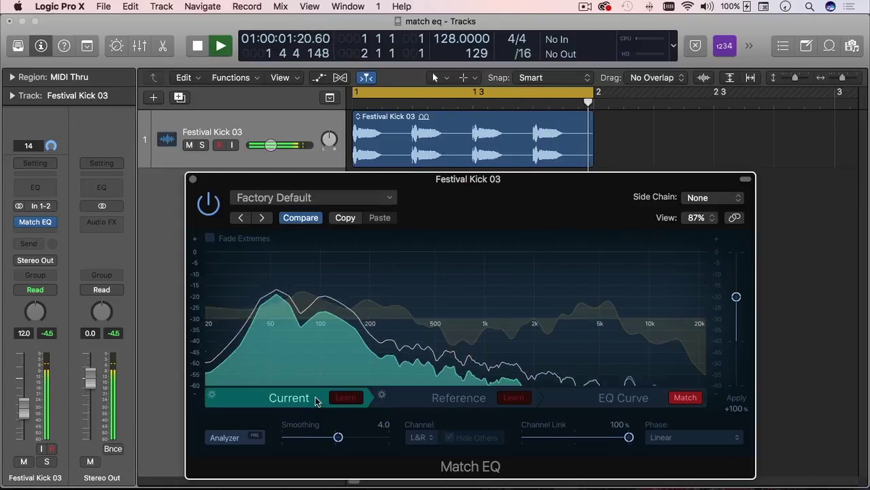
click(459, 398)
click(304, 403)
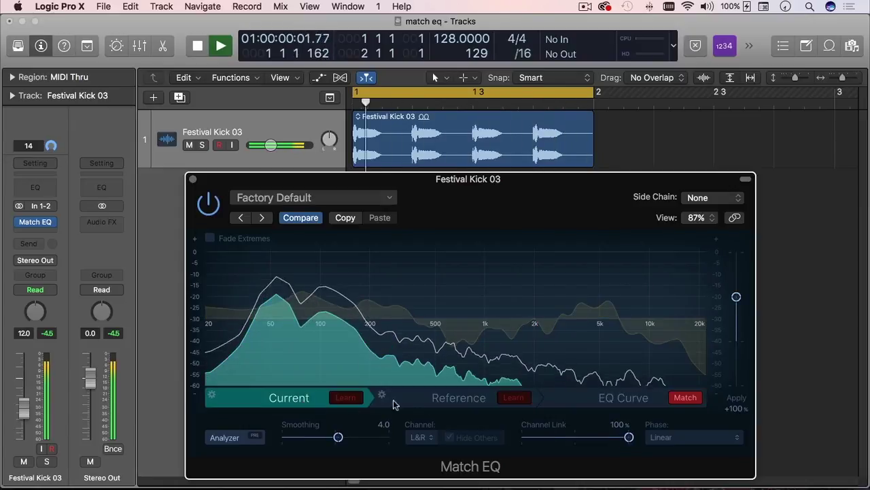
click(394, 399)
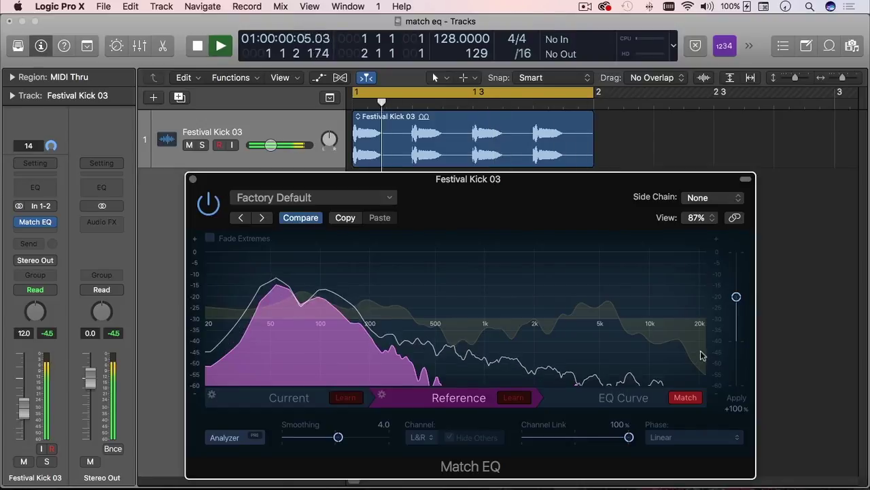
click(284, 402)
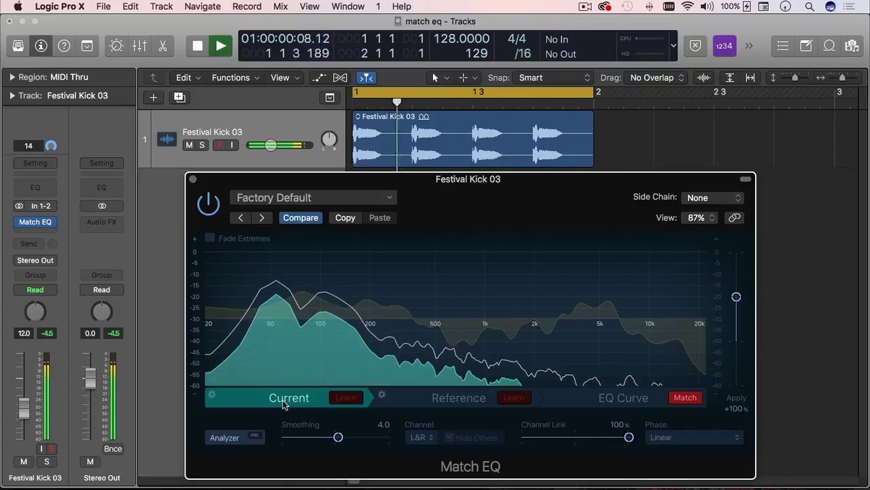
click(408, 398)
Open and close the Current and Reference action menus unchanged, then enable Fade Extremes.
click(289, 398)
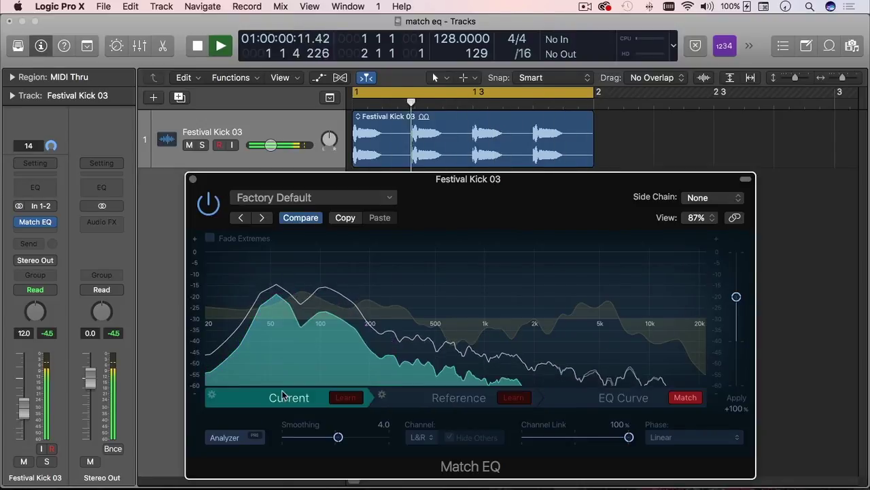
click(211, 393)
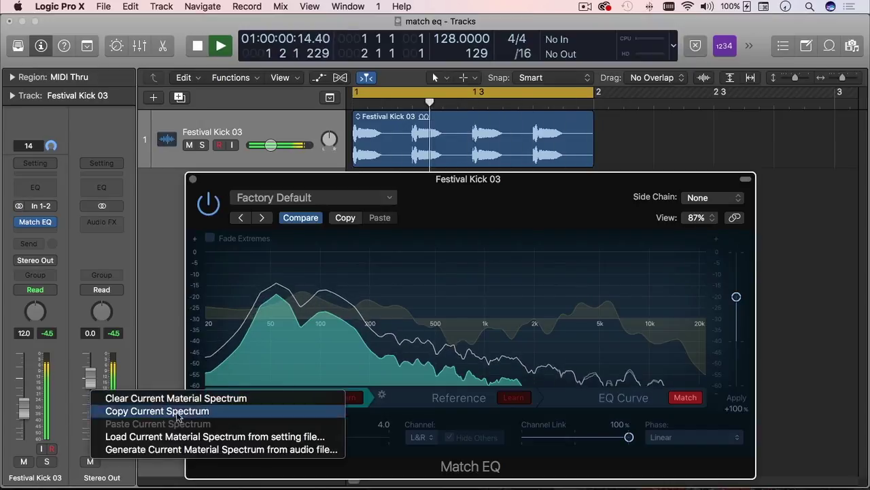
click(346, 463)
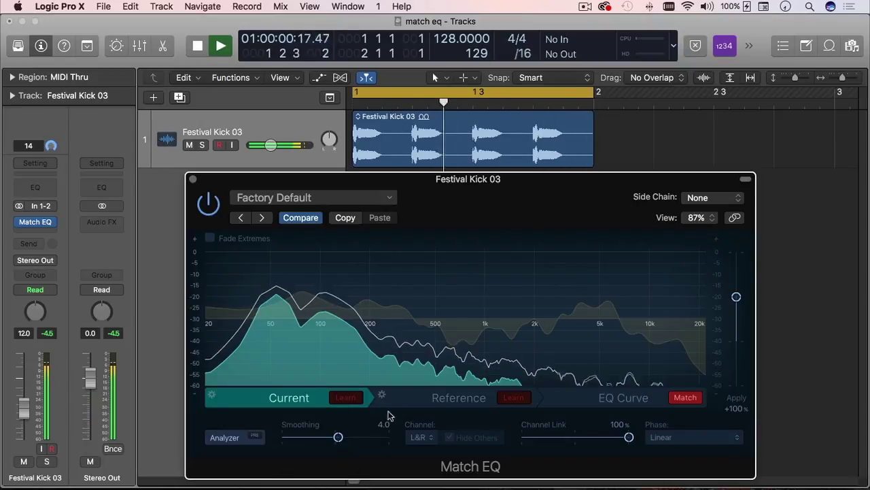
click(382, 395)
click(369, 463)
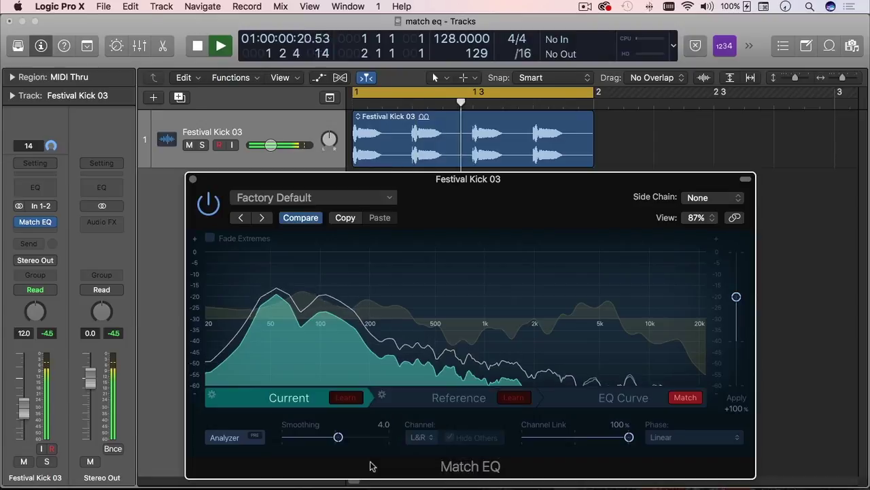
click(210, 238)
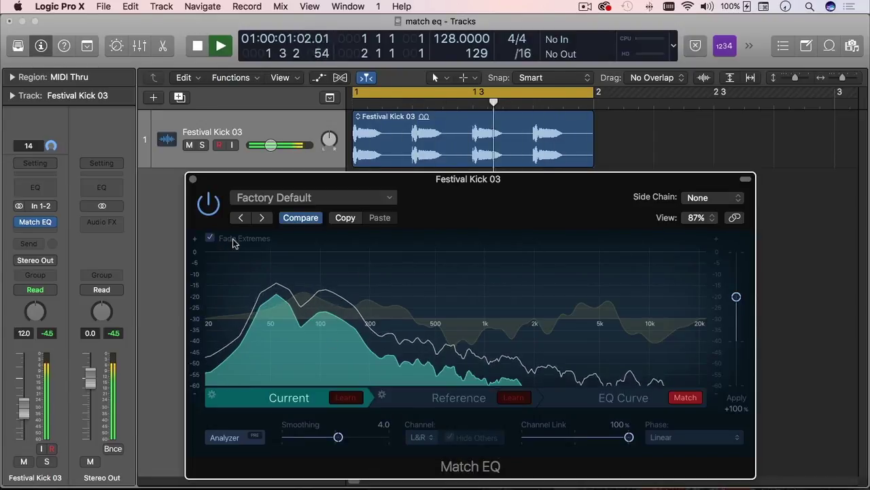
On the EQ Curve page, enable Fade Extremes, adjust low and high fade zones toward 2.5k, then play.
click(210, 239)
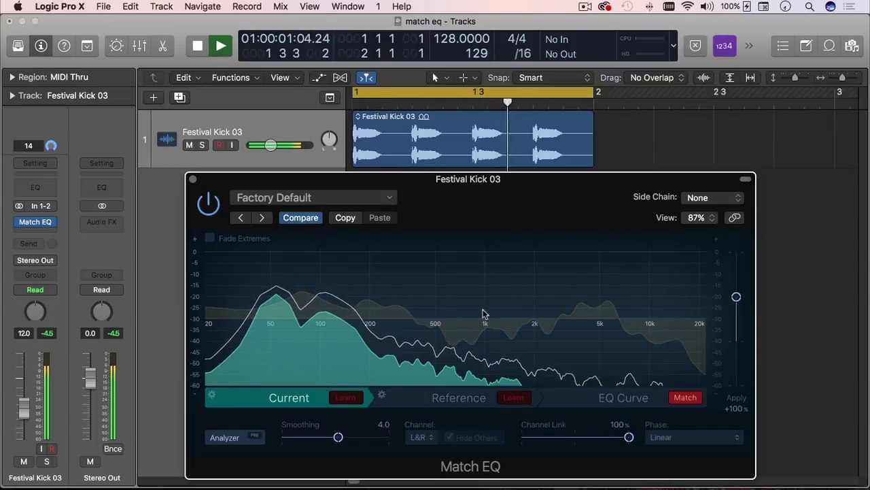
click(579, 405)
click(209, 238)
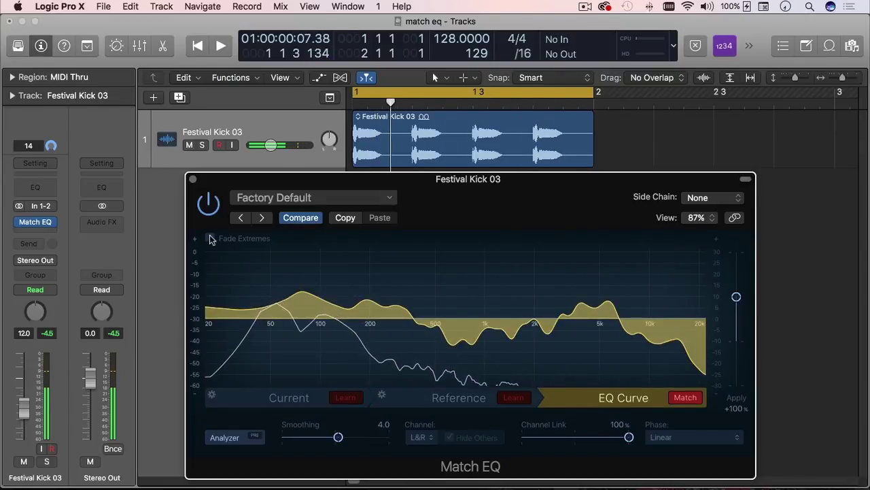
drag(324, 252, 240, 250)
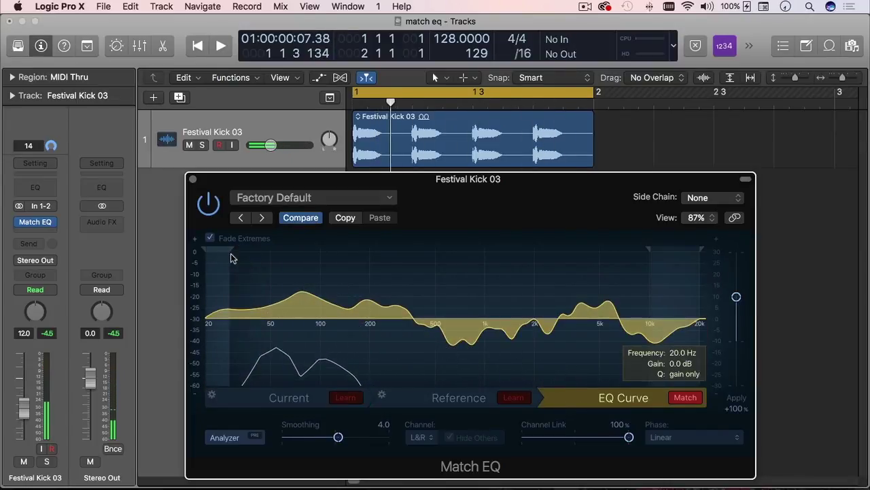
drag(650, 254, 680, 252)
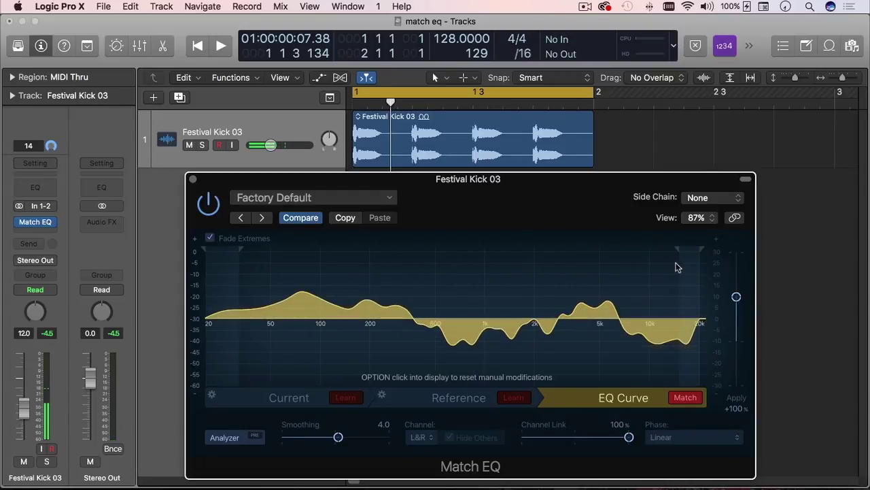
mouse_move(694, 259)
mouse_down()
mouse_move(650, 253)
mouse_move(524, 275)
mouse_move(706, 253)
mouse_up()
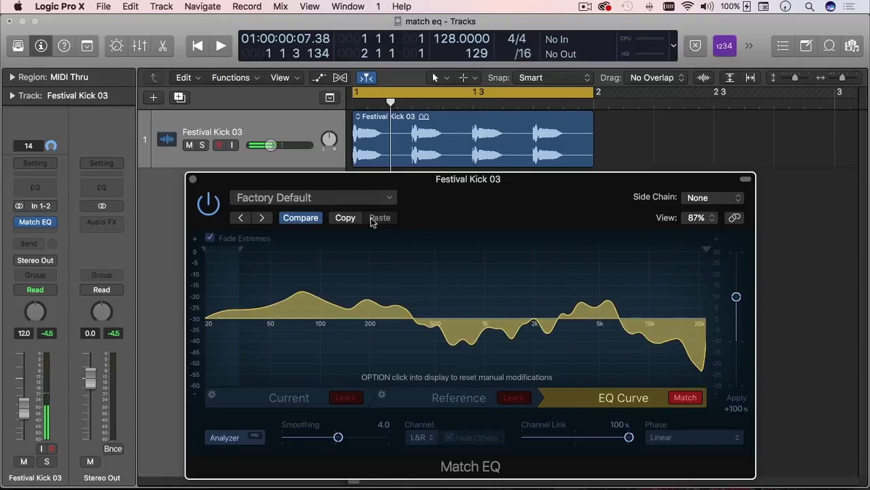
drag(438, 198, 439, 195)
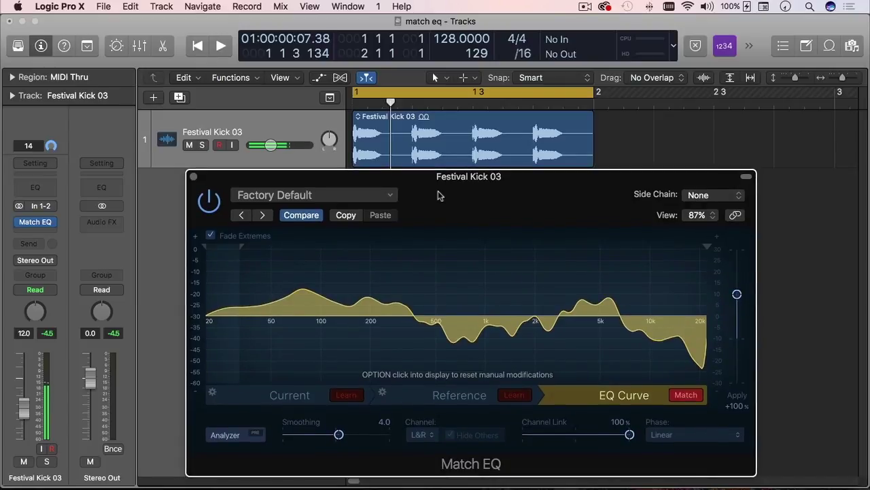
key(space)
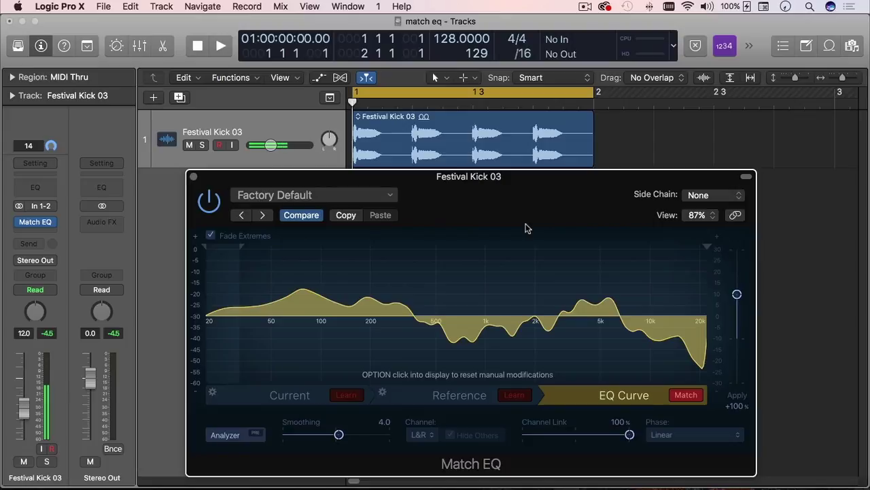
Show Match EQ's Current page with the kick loop's learned spectrum while it plays.
click(285, 402)
click(428, 400)
click(299, 403)
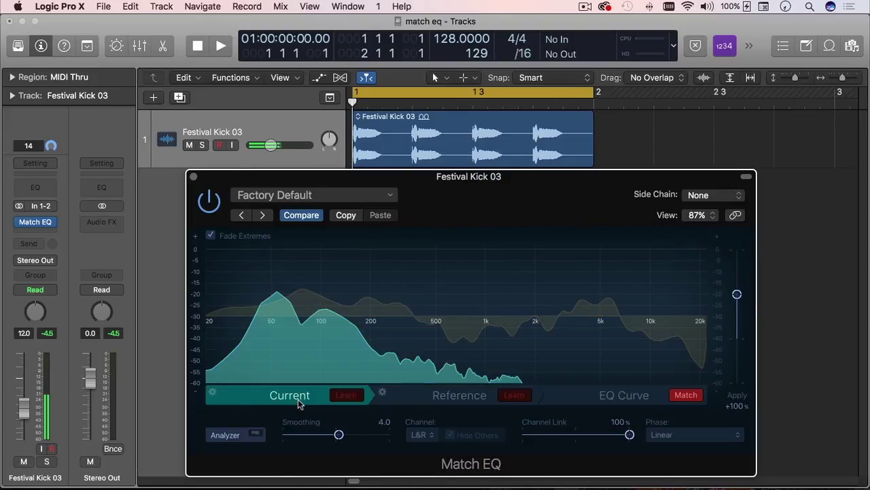
click(435, 400)
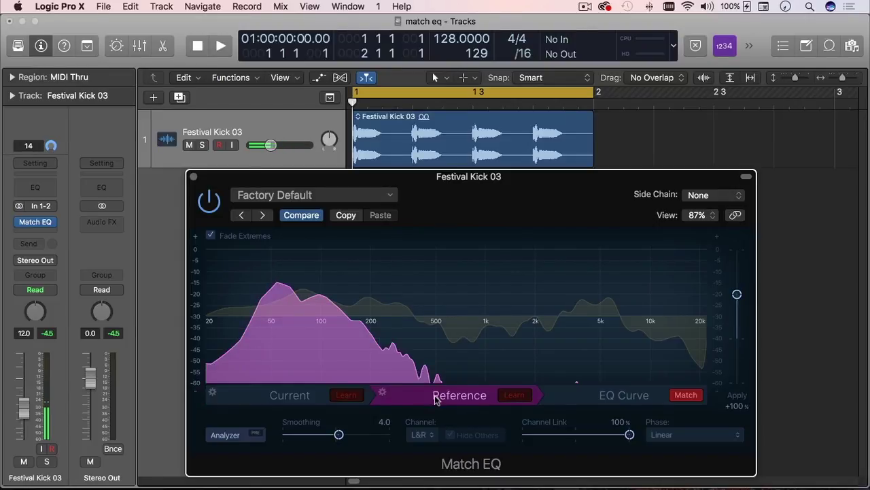
click(616, 397)
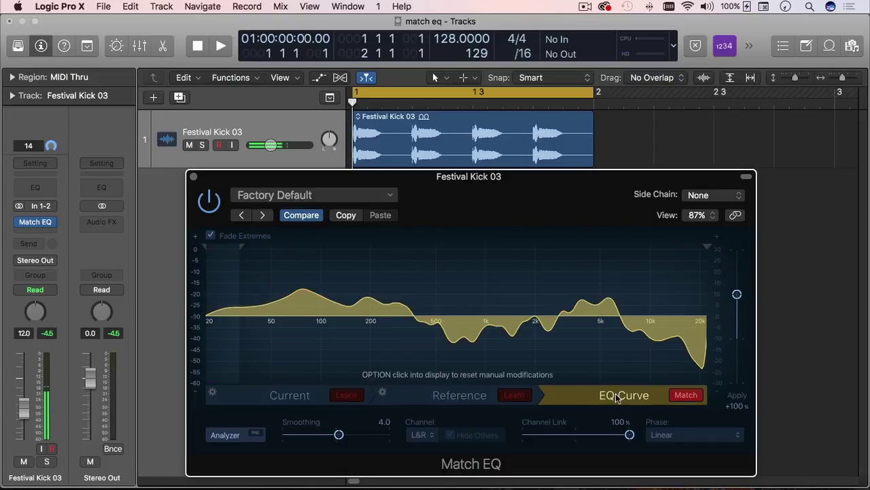